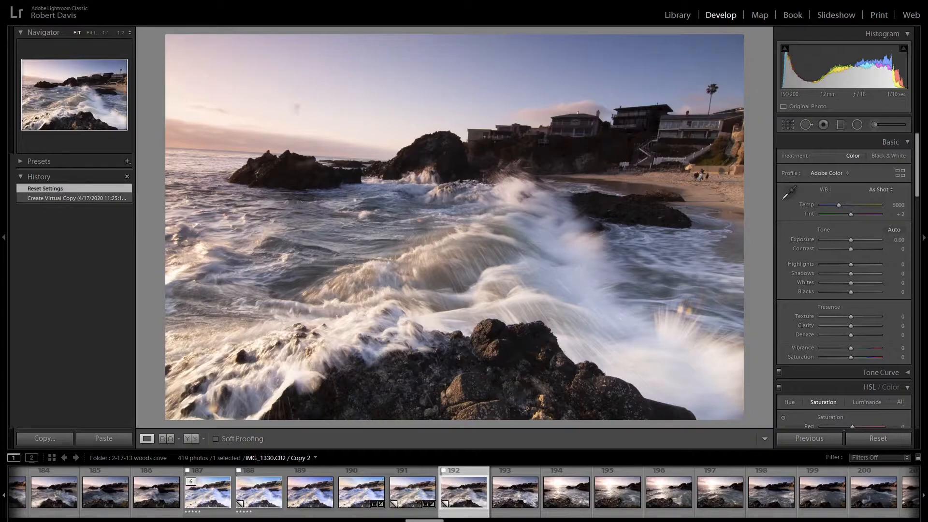
- Enable Constrain Crop in the photo's Transform settings
{"action": "scroll", "coordinate": [865, 275], "scroll_direction": "down", "scroll_amount": 10}
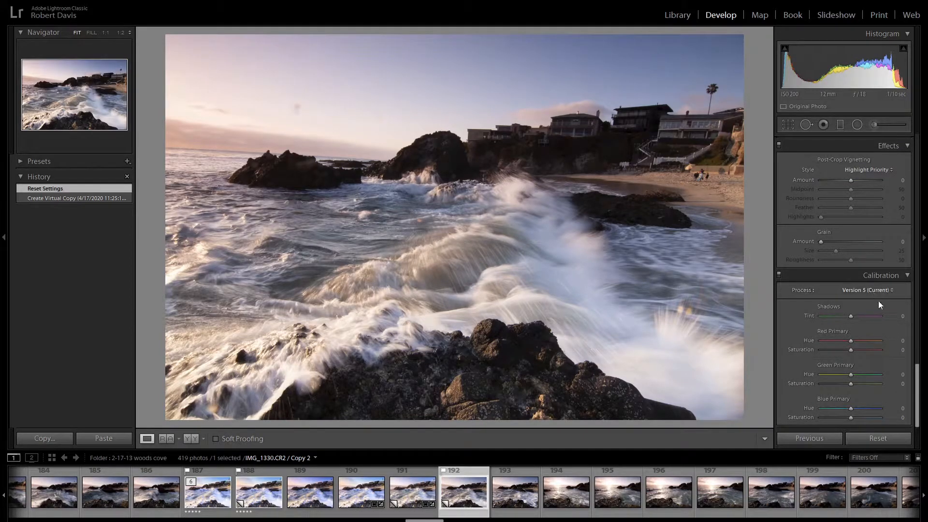
{"action": "scroll", "coordinate": [896, 311], "scroll_direction": "up", "scroll_amount": 2}
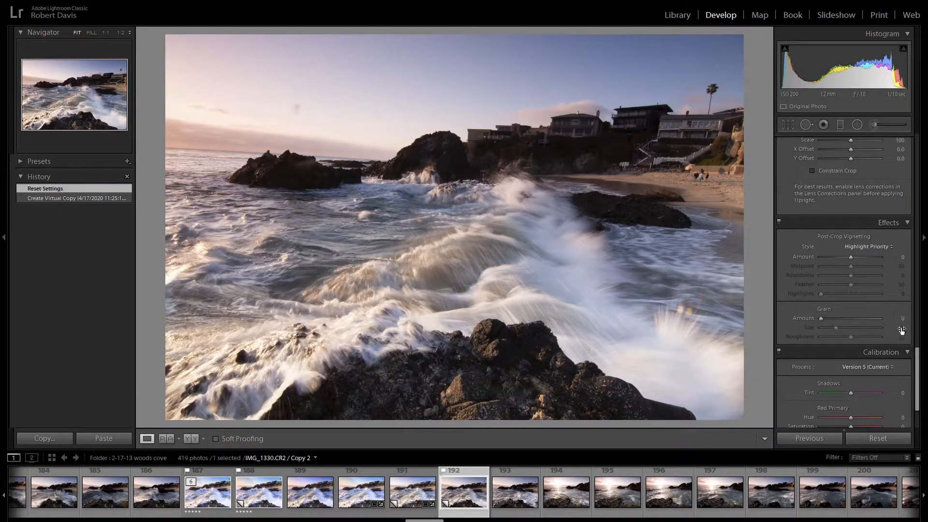
{"action": "scroll", "coordinate": [901, 327], "scroll_direction": "up", "scroll_amount": 2}
{"action": "scroll", "coordinate": [900, 326], "scroll_direction": "up", "scroll_amount": 2}
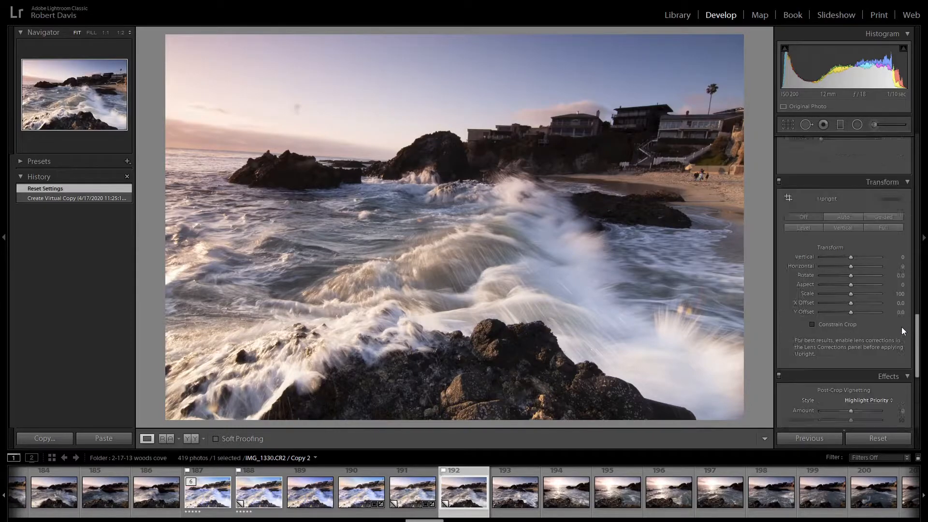
{"action": "left_click", "coordinate": [846, 325]}
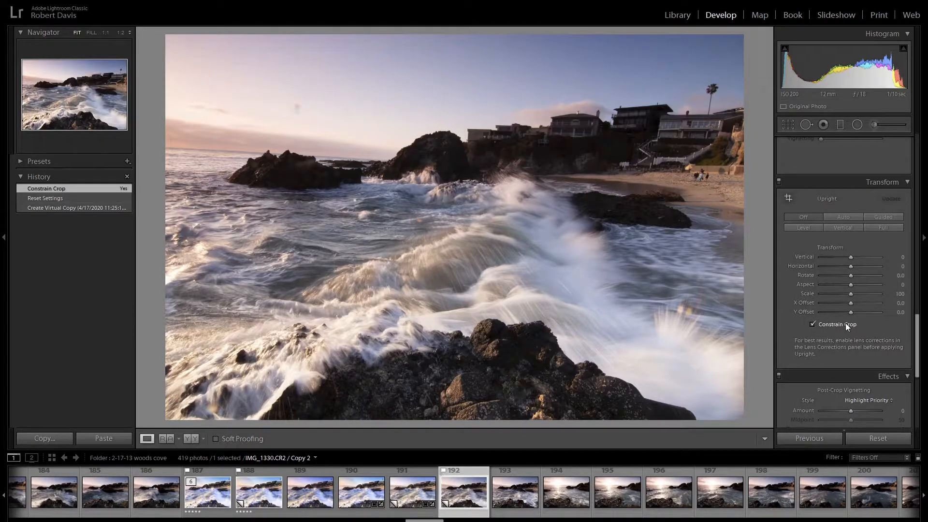
- Straighten the tilted horizon with a Transform Rotate value of about -3
{"action": "mouse_move", "coordinate": [862, 280]}
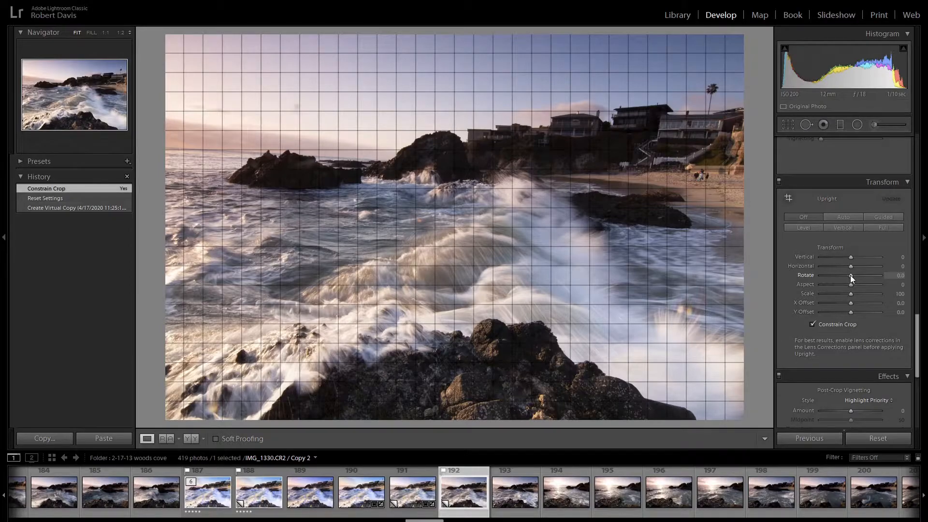
{"action": "scroll", "coordinate": [850, 274], "scroll_direction": "down", "scroll_amount": 5}
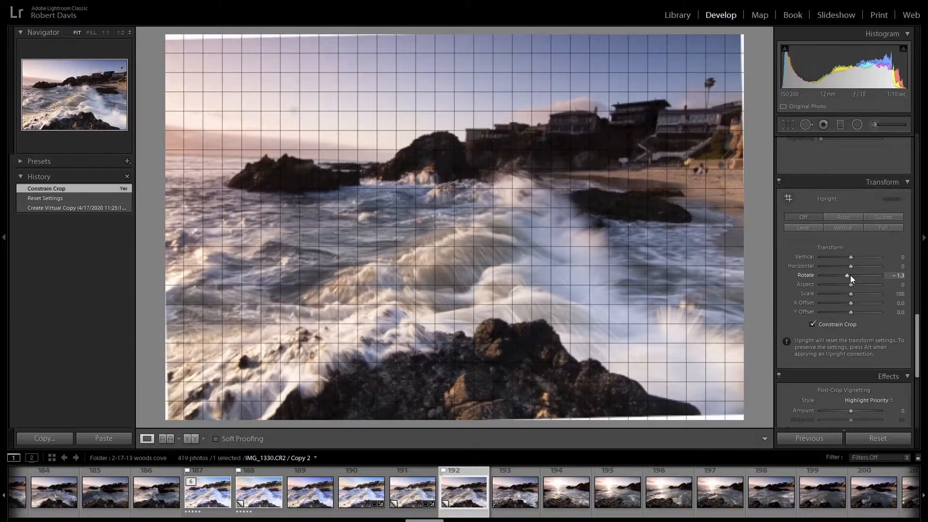
{"action": "scroll", "coordinate": [850, 275], "scroll_direction": "down", "scroll_amount": 4}
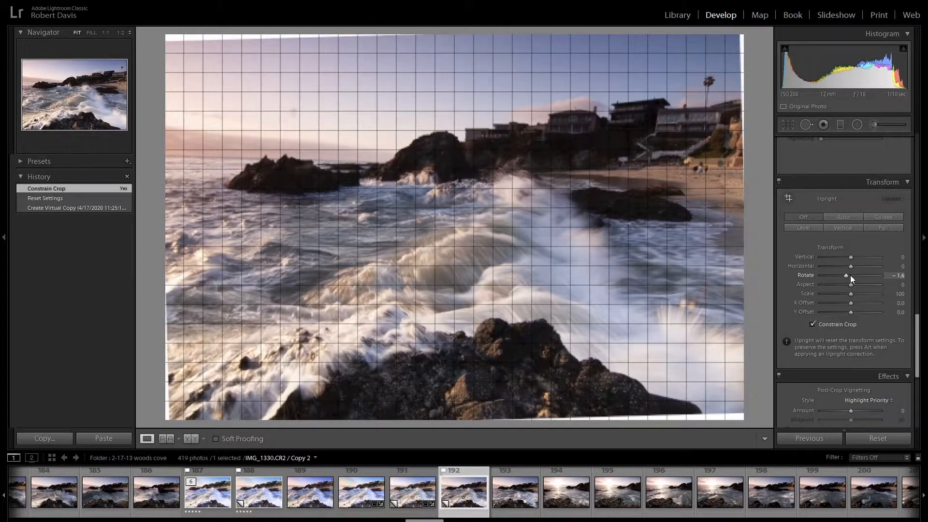
{"action": "scroll", "coordinate": [850, 275], "scroll_direction": "down", "scroll_amount": 3}
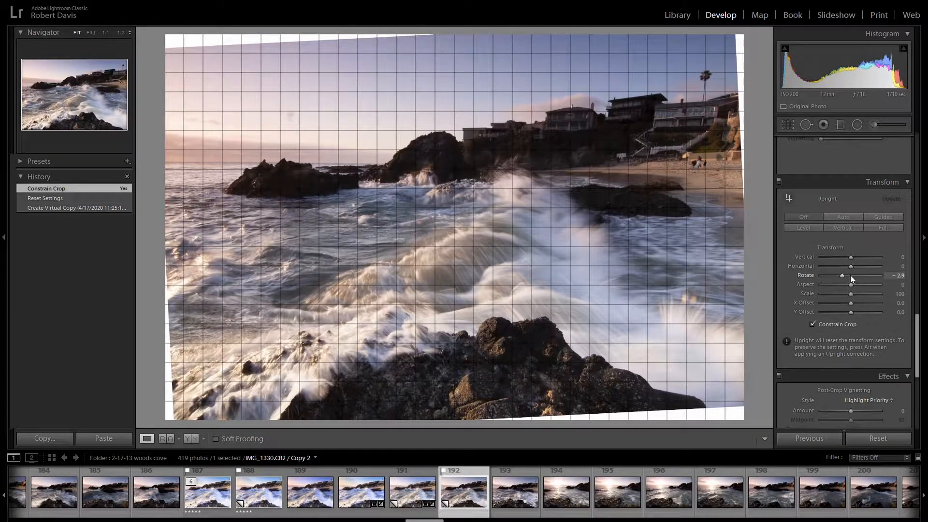
- Turn on Remove Chromatic Aberration and Enable Profile Corrections in the lens corrections
{"action": "scroll", "coordinate": [903, 286], "scroll_direction": "up", "scroll_amount": 5}
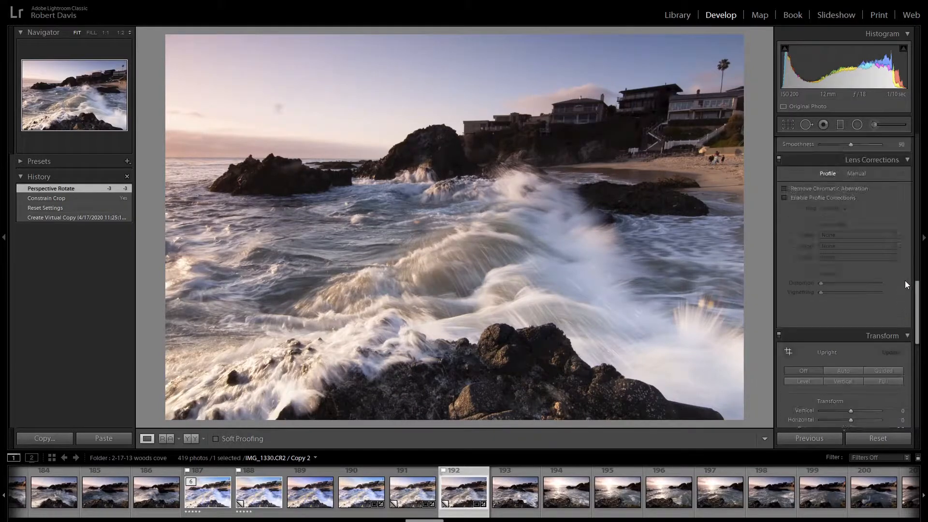
{"action": "left_click", "coordinate": [839, 190]}
{"action": "left_click", "coordinate": [839, 197]}
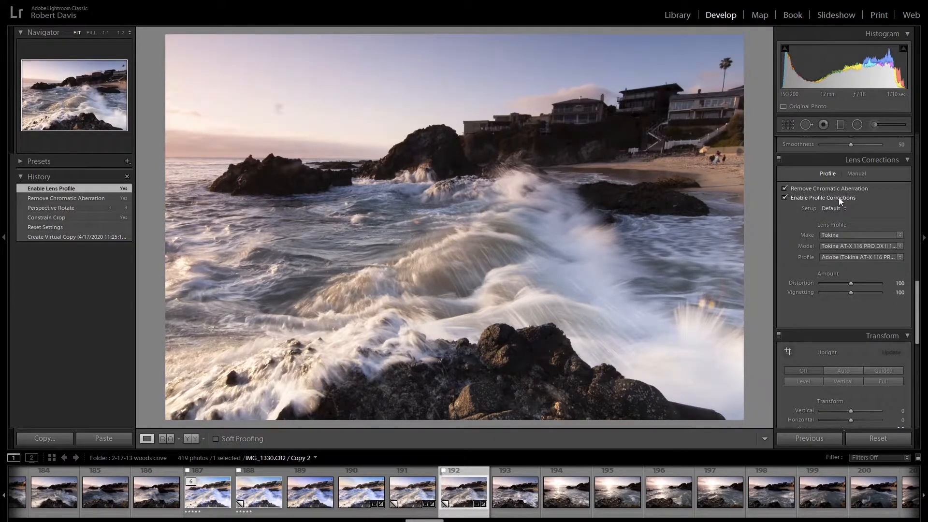
- Set the Sharpening Amount to 100 and its Masking to 50
{"action": "scroll", "coordinate": [880, 305], "scroll_direction": "up", "scroll_amount": 3}
{"action": "left_click", "coordinate": [899, 193]}
{"action": "type", "text": "100"}
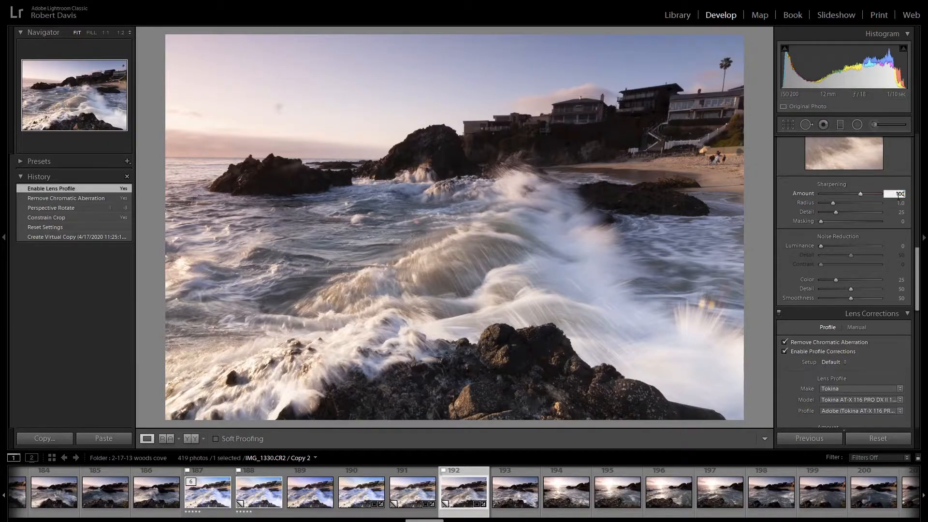
{"action": "key", "text": "Return"}
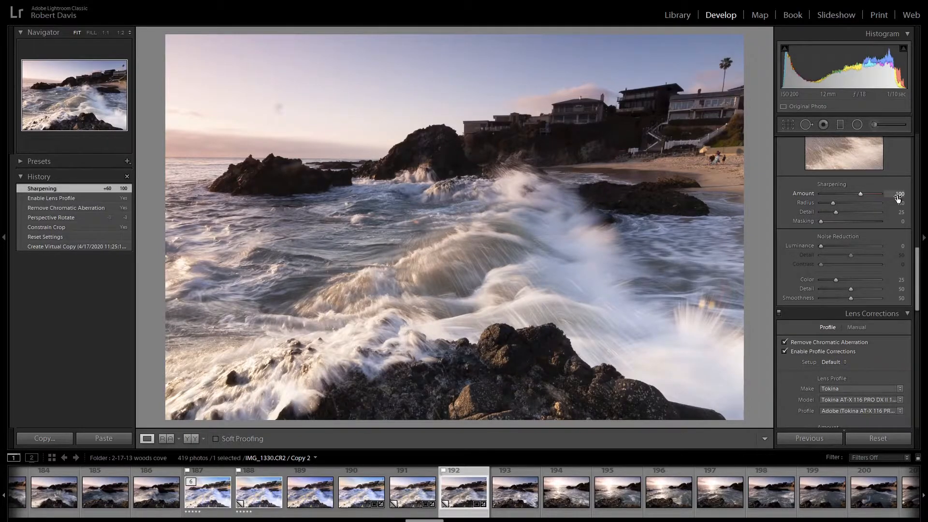
{"action": "left_click", "coordinate": [820, 224], "text": "alt"}
{"action": "left_click_drag", "start_coordinate": [819, 224], "coordinate": [851, 225]}
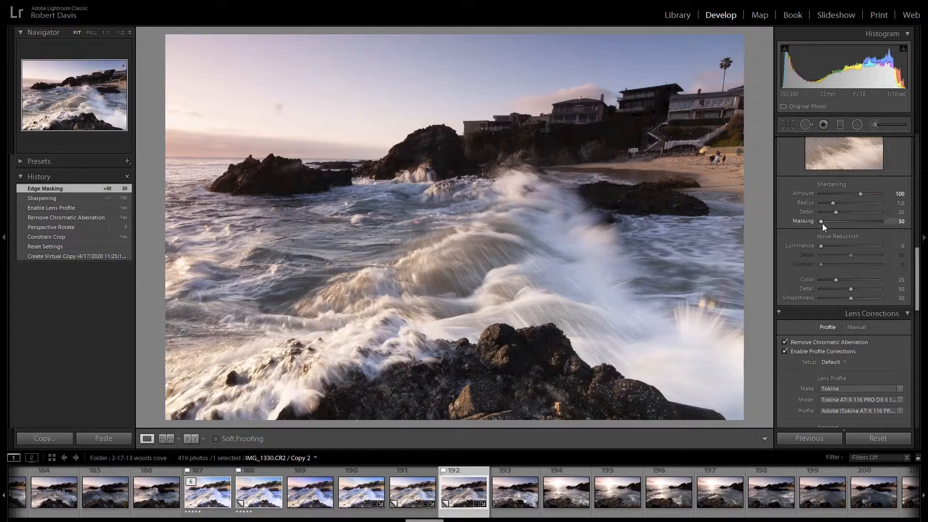
- Set the white balance Tint to -3 and the Exposure to +0.40 in the basic adjustments
{"action": "scroll", "coordinate": [905, 265], "scroll_direction": "up", "scroll_amount": 5}
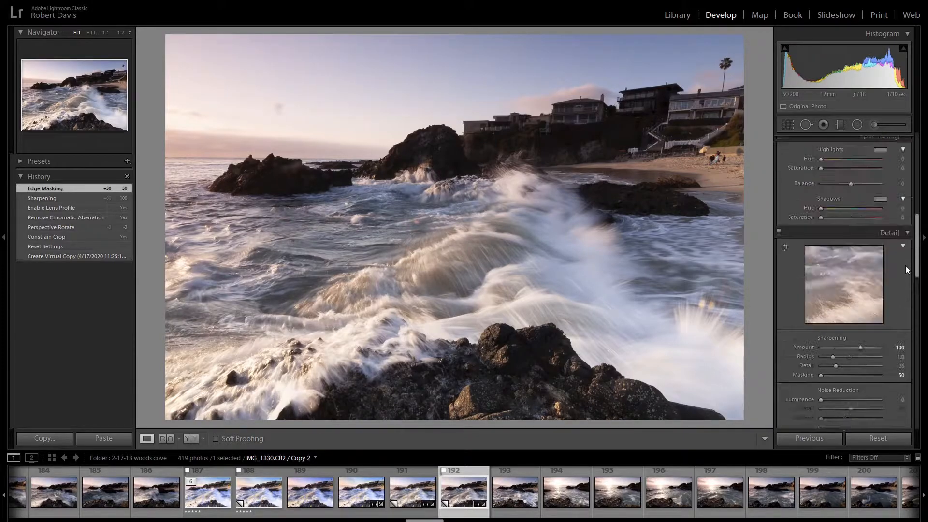
{"action": "scroll", "coordinate": [905, 265], "scroll_direction": "up", "scroll_amount": 3}
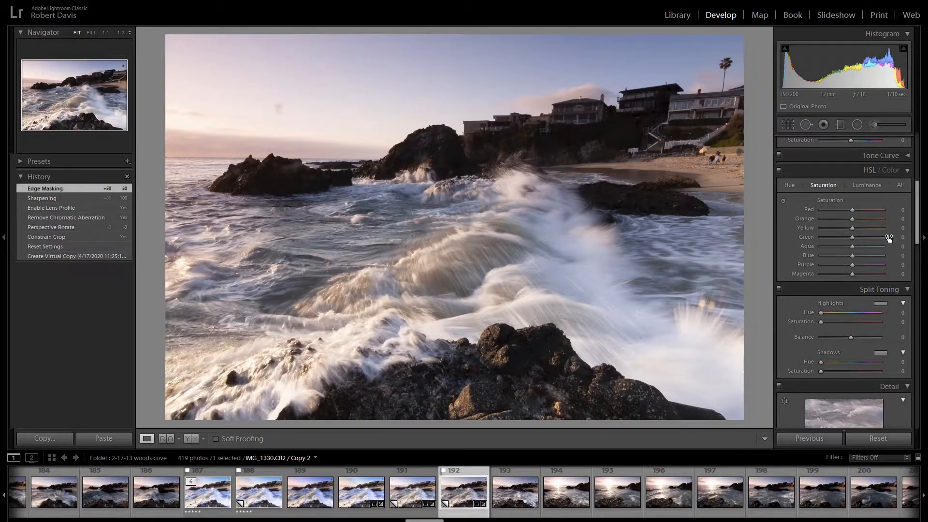
{"action": "scroll", "coordinate": [900, 319], "scroll_direction": "up", "scroll_amount": 4}
{"action": "scroll", "coordinate": [900, 319], "scroll_direction": "up", "scroll_amount": 2}
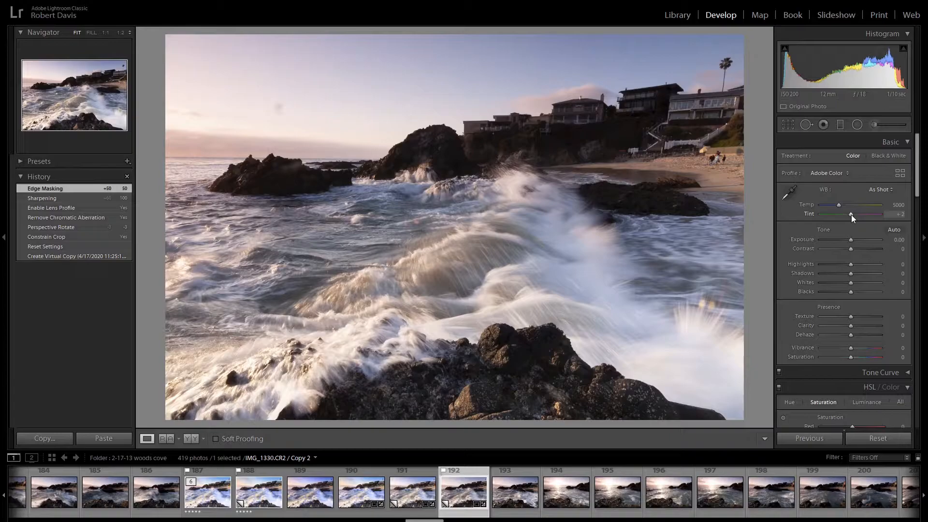
{"action": "key", "text": "Down"}
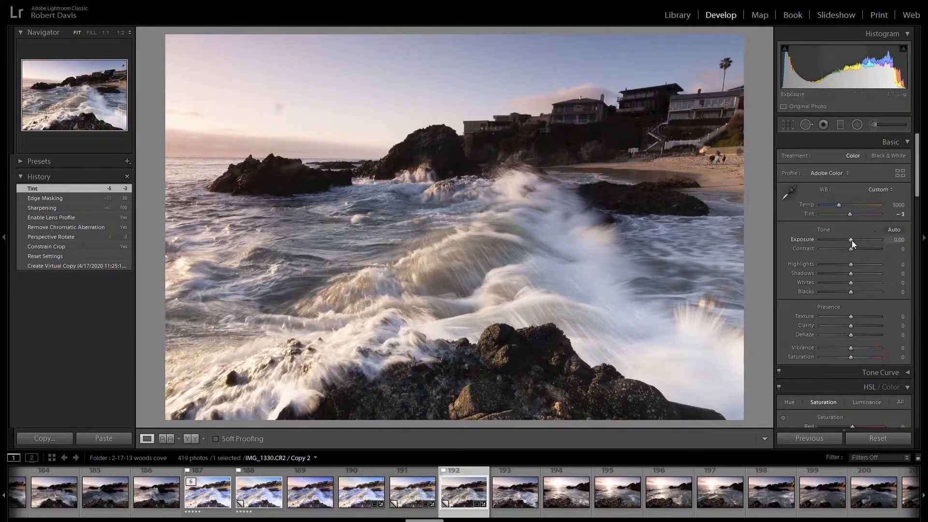
{"action": "scroll", "coordinate": [851, 240], "scroll_direction": "up", "scroll_amount": 4}
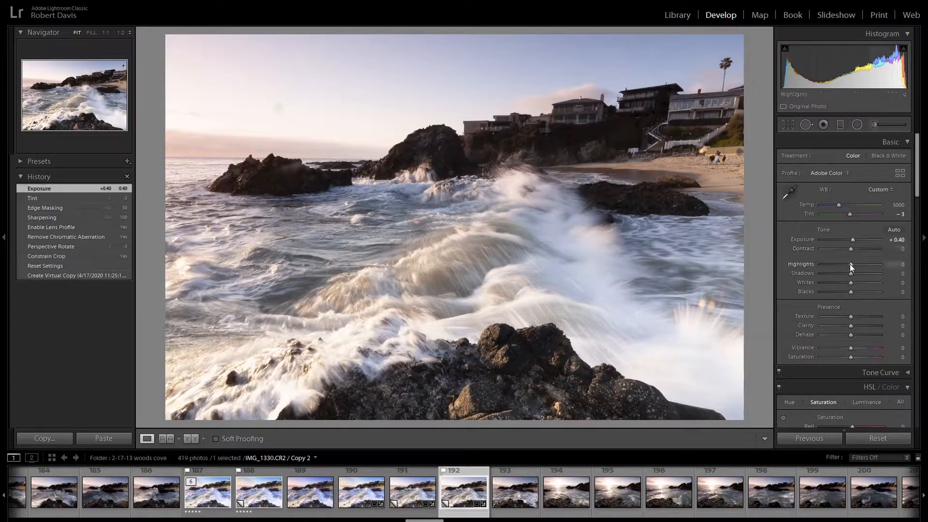
- Lower the Highlights to -100 and raise the Shadows to +70
{"action": "scroll", "coordinate": [849, 265], "scroll_direction": "down", "scroll_amount": 20}
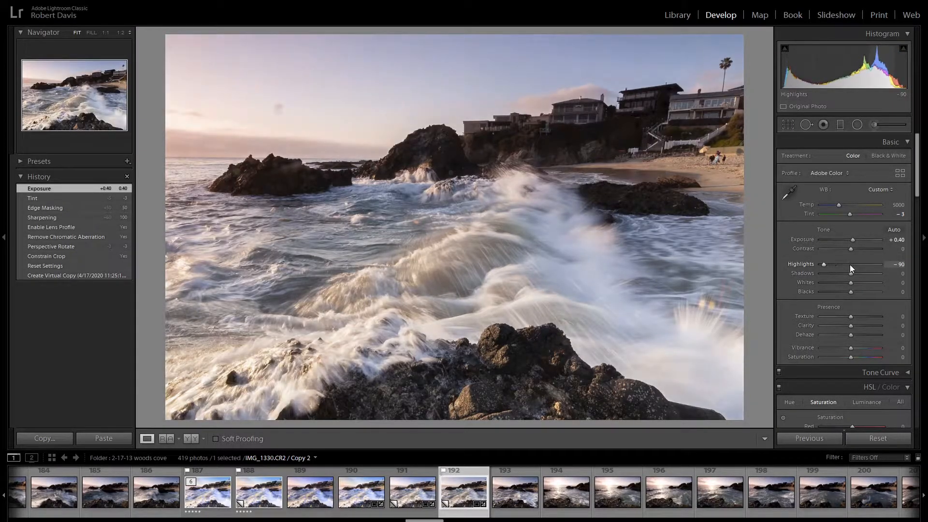
{"action": "scroll", "coordinate": [849, 274], "scroll_direction": "up", "scroll_amount": 13}
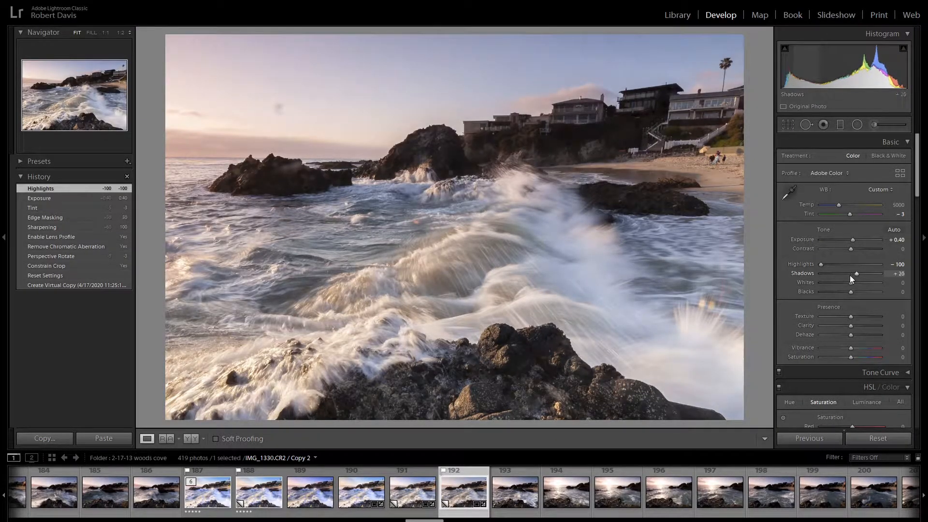
{"action": "scroll", "coordinate": [850, 274], "scroll_direction": "up", "scroll_amount": 2}
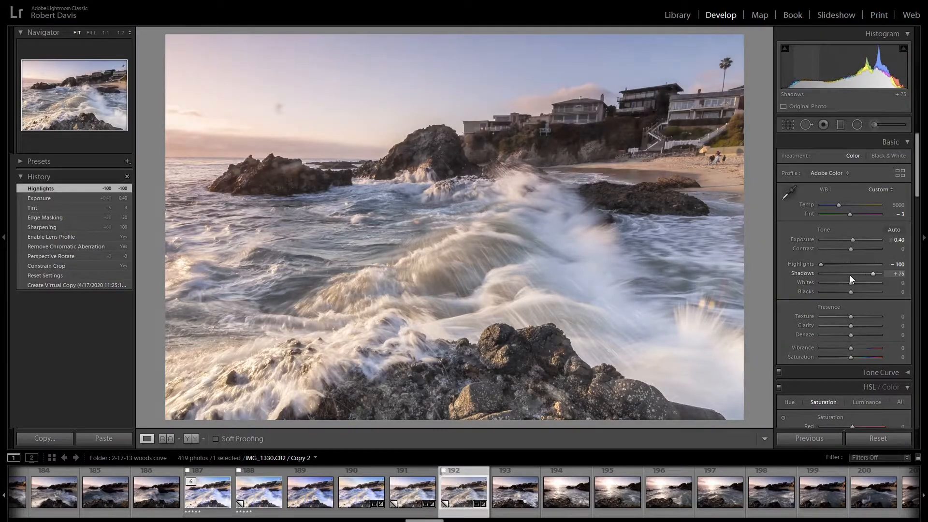
{"action": "scroll", "coordinate": [850, 274], "scroll_direction": "down", "scroll_amount": 1}
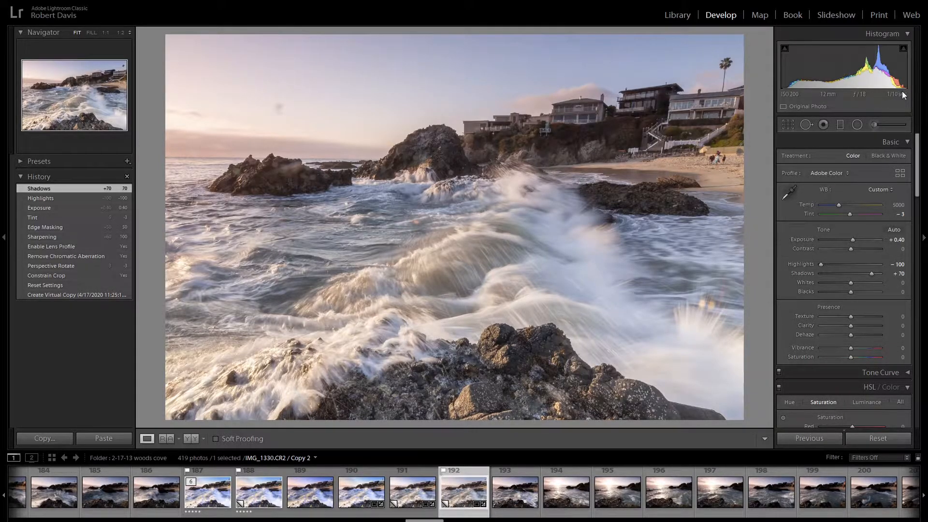
- Raise the Whites to +35 and lower the Blacks to -25
{"action": "key", "text": "Up"}
{"action": "key", "text": "Up"}
{"action": "key", "text": "Up"}
{"action": "scroll", "coordinate": [851, 283], "scroll_direction": "up", "scroll_amount": 4}
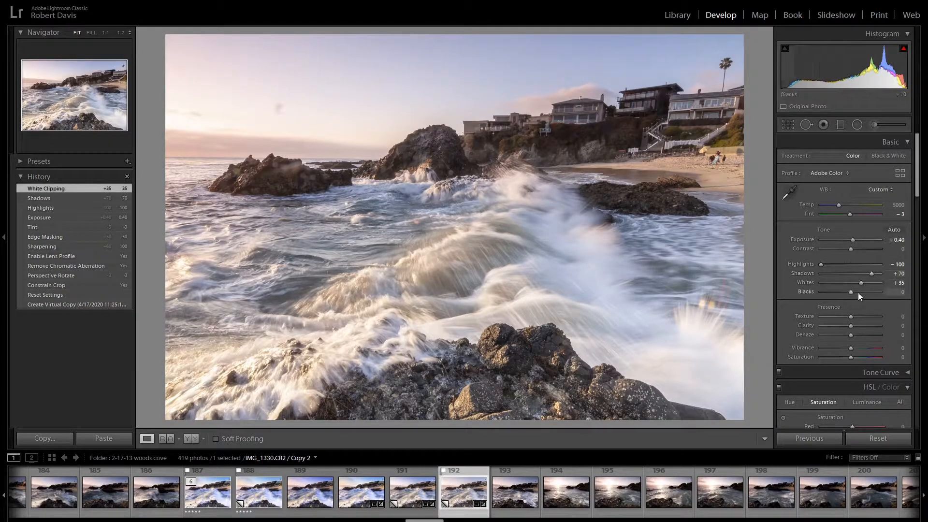
{"action": "scroll", "coordinate": [851, 293], "scroll_direction": "down", "scroll_amount": 3}
{"action": "scroll", "coordinate": [850, 296], "scroll_direction": "down", "scroll_amount": 1}
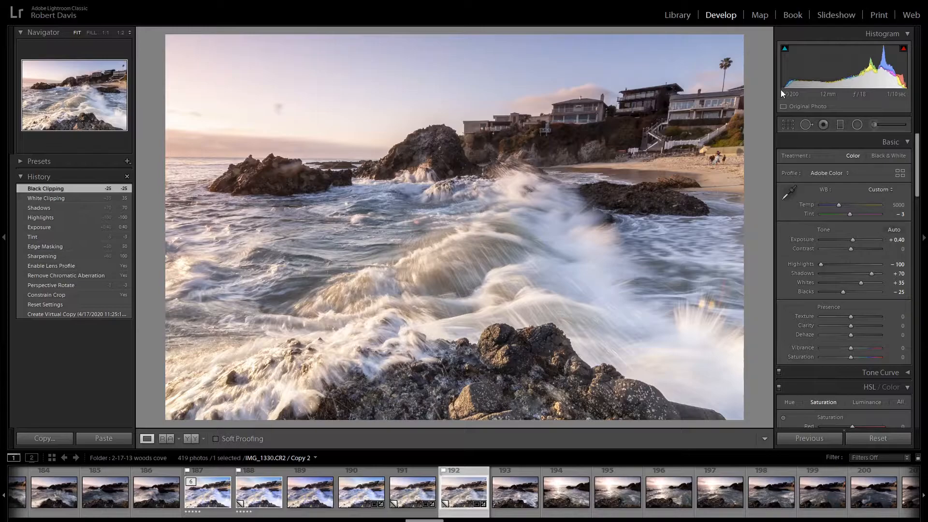
- Lower the Blue luminance to -5 in the HSL adjustments
{"action": "scroll", "coordinate": [905, 192], "scroll_direction": "down", "scroll_amount": 4}
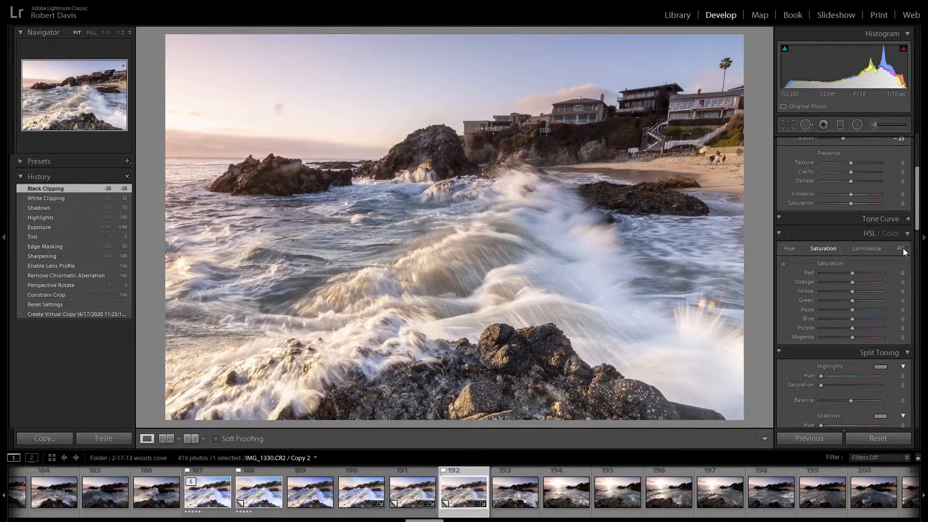
{"action": "left_click", "coordinate": [872, 247]}
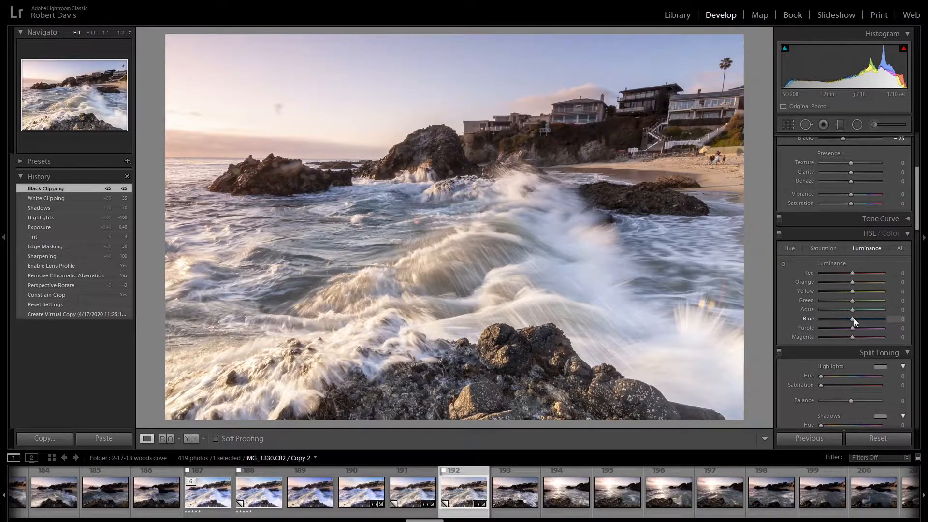
{"action": "scroll", "coordinate": [853, 318], "scroll_direction": "down", "scroll_amount": 1}
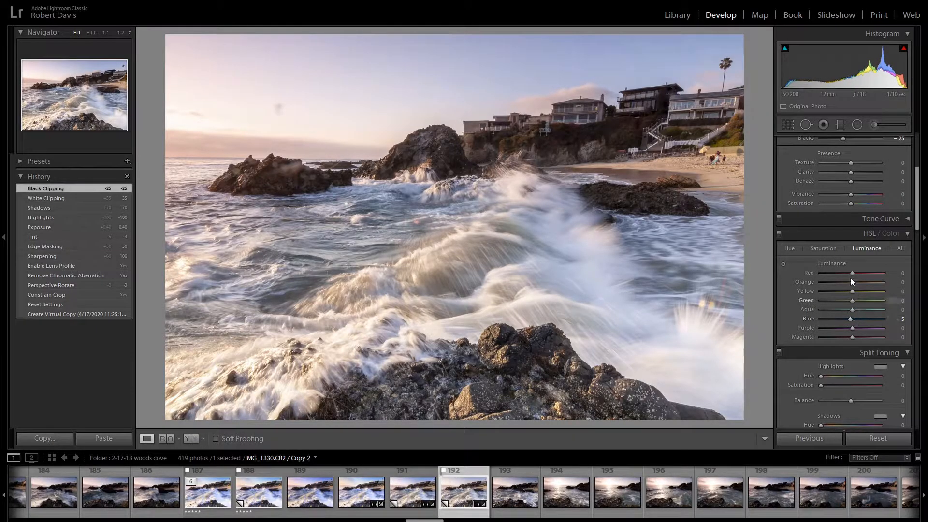
- Raise the Blue saturation to +55 in the HSL adjustments
{"action": "left_click", "coordinate": [824, 247]}
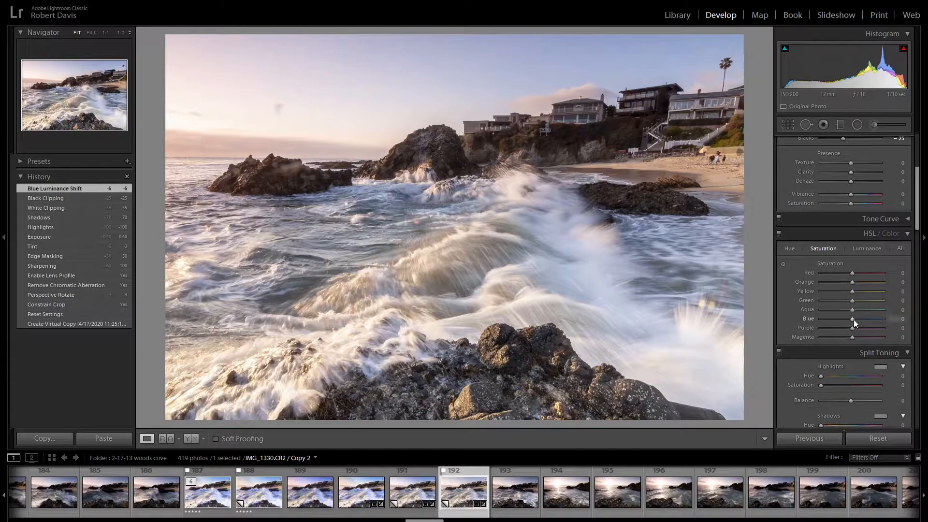
{"action": "scroll", "coordinate": [853, 320], "scroll_direction": "up", "scroll_amount": 5}
{"action": "scroll", "coordinate": [853, 320], "scroll_direction": "up", "scroll_amount": 3}
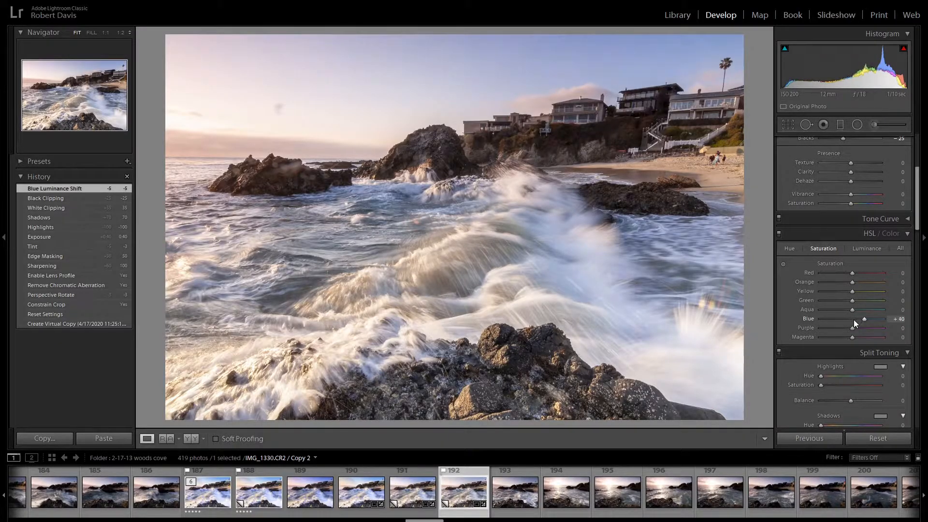
{"action": "scroll", "coordinate": [854, 319], "scroll_direction": "up", "scroll_amount": 3}
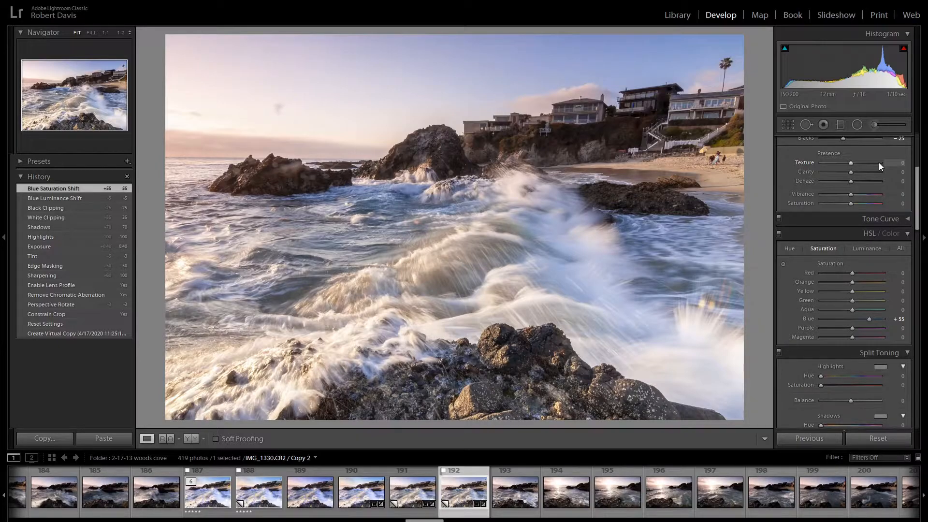
- Add a graduated filter over the sky, slanting across the rocks and houses, and reset its Texture and Clarity to 0
{"action": "left_click", "coordinate": [840, 126]}
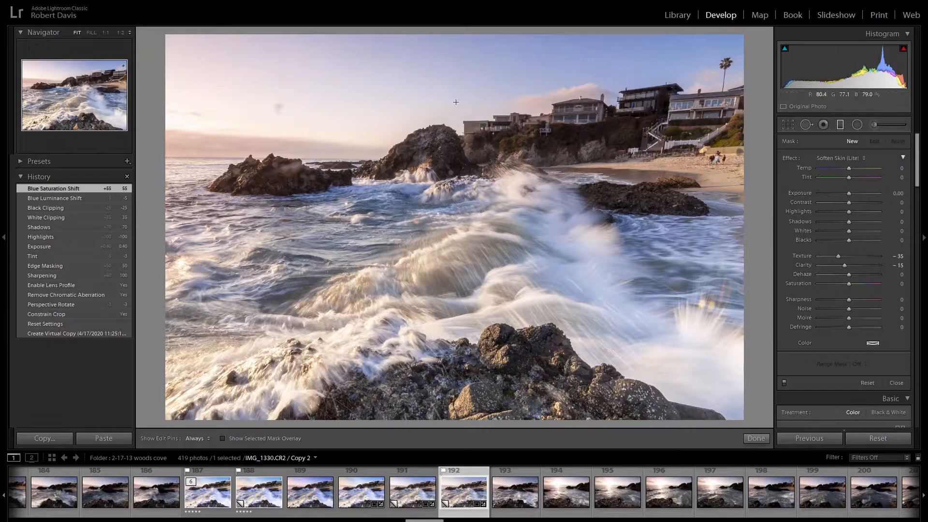
{"action": "left_click_drag", "start_coordinate": [394, 133], "coordinate": [405, 193]}
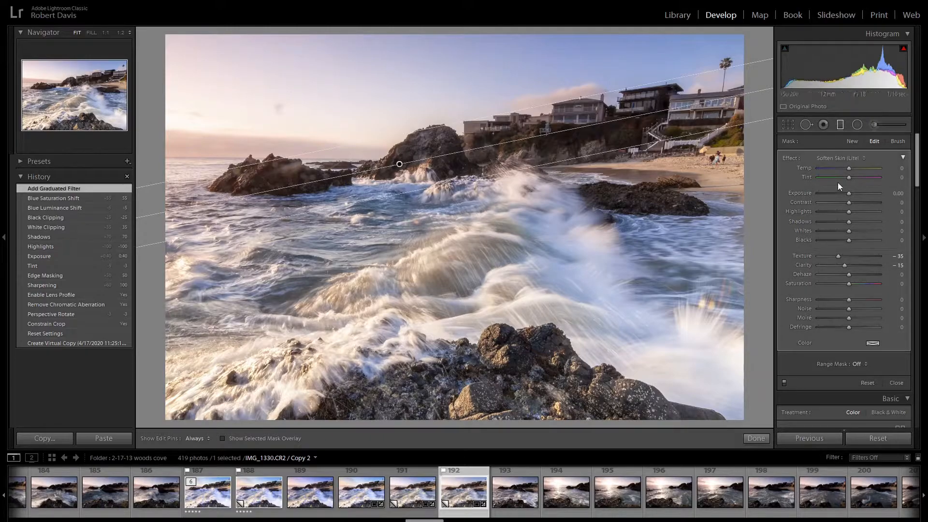
{"action": "double_click", "coordinate": [801, 255]}
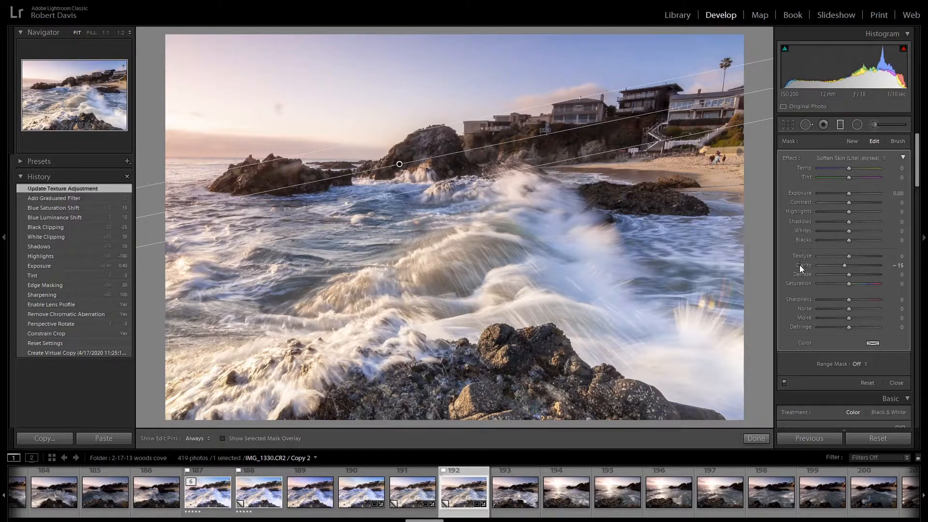
{"action": "double_click", "coordinate": [799, 264]}
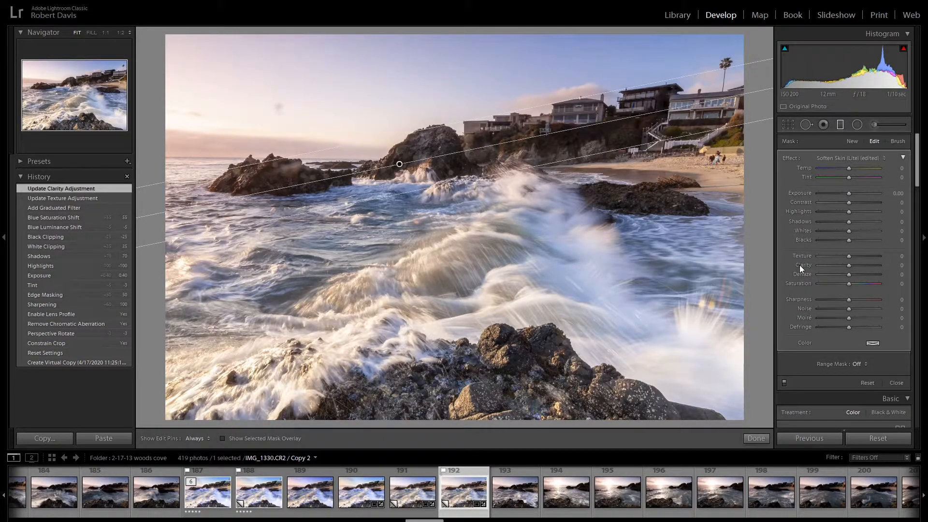
- Cool the sky by setting the graduated filter's Temp to -15
{"action": "left_click_drag", "start_coordinate": [847, 167], "coordinate": [846, 170]}
{"action": "key", "text": "Down"}
{"action": "key", "text": "Down"}
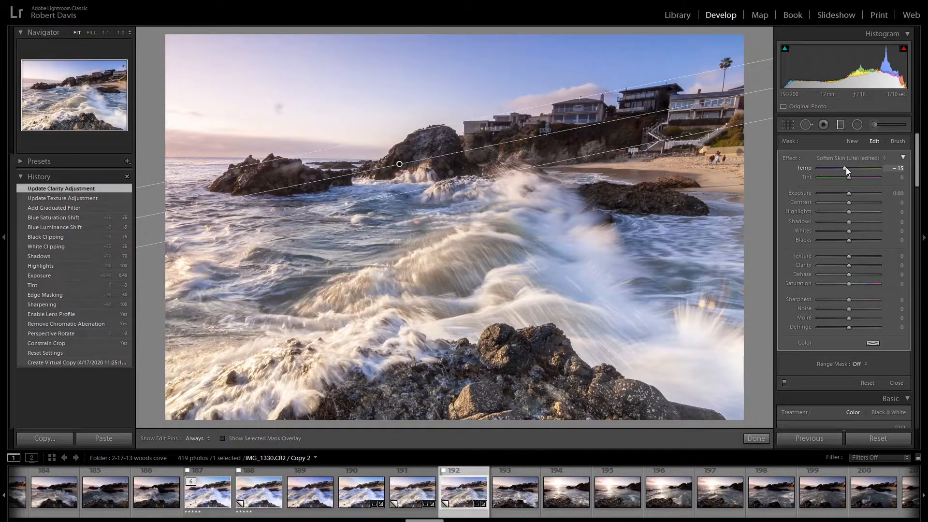
- Erase the graduated filter from the houses, cliff and rocks using the mask overlay with Auto Mask on, and close the filter
{"action": "key", "text": "o"}
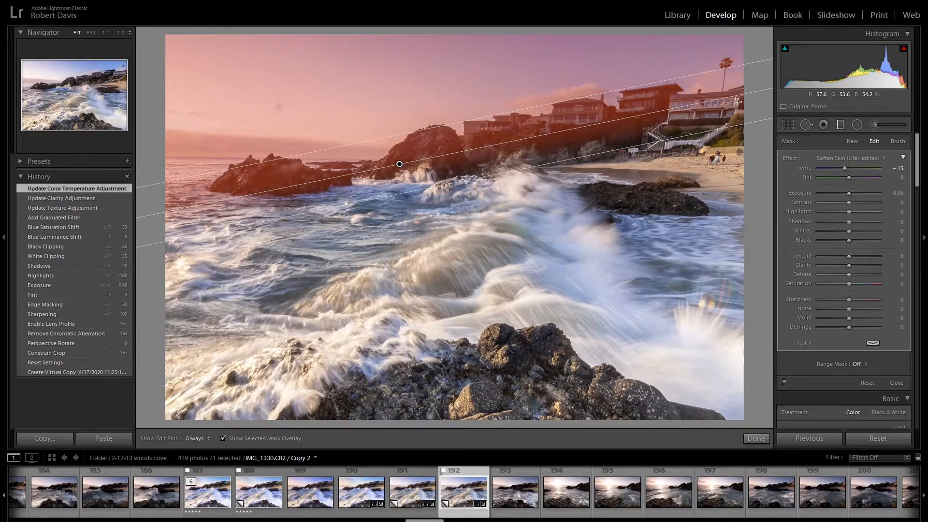
{"action": "left_click", "coordinate": [897, 141]}
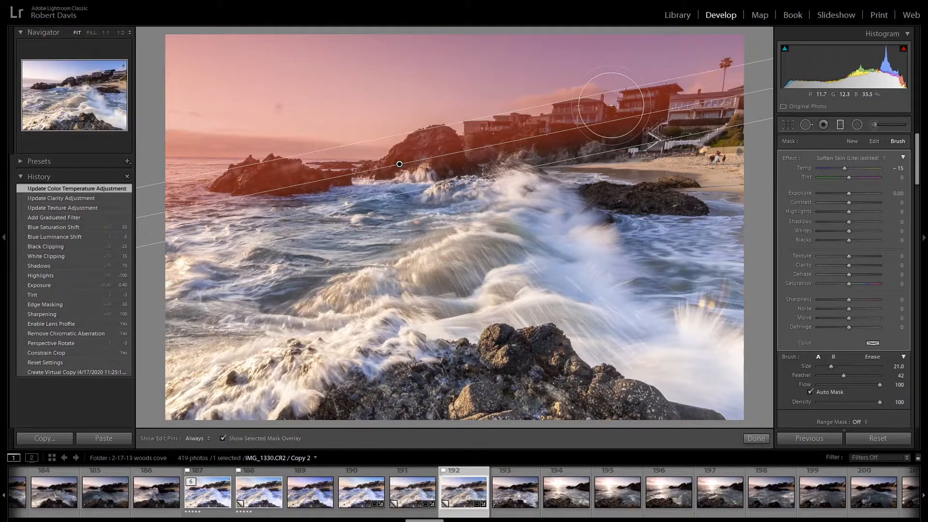
{"action": "key", "text": "alt"}
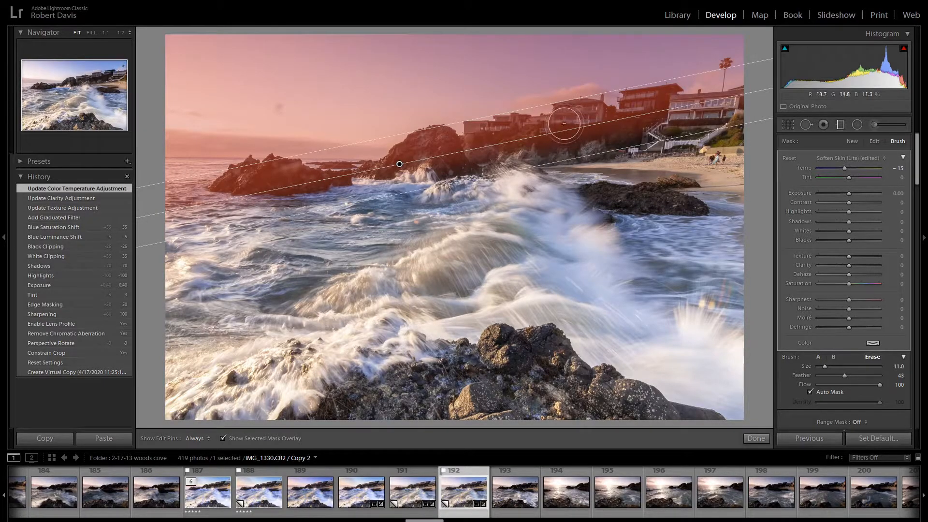
{"action": "mouse_move", "coordinate": [572, 121]}
{"action": "left_mouse_down"}
{"action": "mouse_move", "coordinate": [613, 123]}
{"action": "mouse_move", "coordinate": [635, 105]}
{"action": "mouse_move", "coordinate": [736, 103]}
{"action": "mouse_move", "coordinate": [657, 105]}
{"action": "mouse_move", "coordinate": [570, 131]}
{"action": "mouse_move", "coordinate": [530, 127]}
{"action": "mouse_move", "coordinate": [447, 149]}
{"action": "mouse_move", "coordinate": [419, 144]}
{"action": "mouse_move", "coordinate": [385, 167]}
{"action": "mouse_move", "coordinate": [441, 145]}
{"action": "mouse_move", "coordinate": [372, 186]}
{"action": "mouse_move", "coordinate": [267, 175]}
{"action": "mouse_move", "coordinate": [233, 181]}
{"action": "mouse_move", "coordinate": [264, 167]}
{"action": "mouse_move", "coordinate": [376, 175]}
{"action": "mouse_move", "coordinate": [236, 179]}
{"action": "mouse_move", "coordinate": [269, 181]}
{"action": "left_mouse_up"}
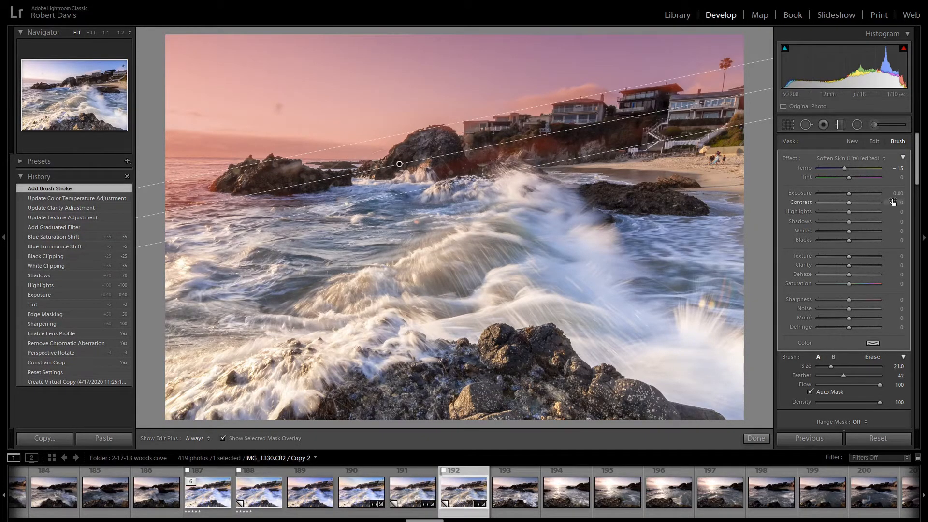
{"action": "key", "text": "o"}
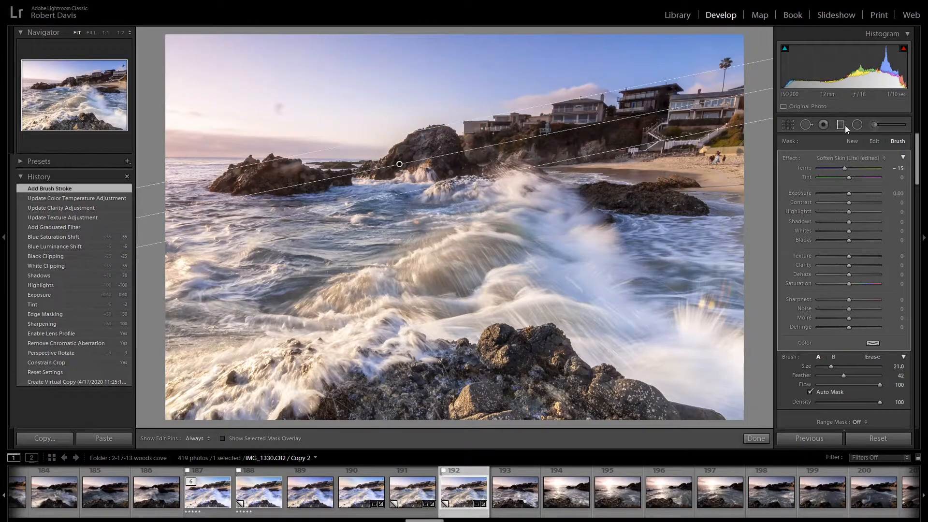
{"action": "key", "text": "k"}
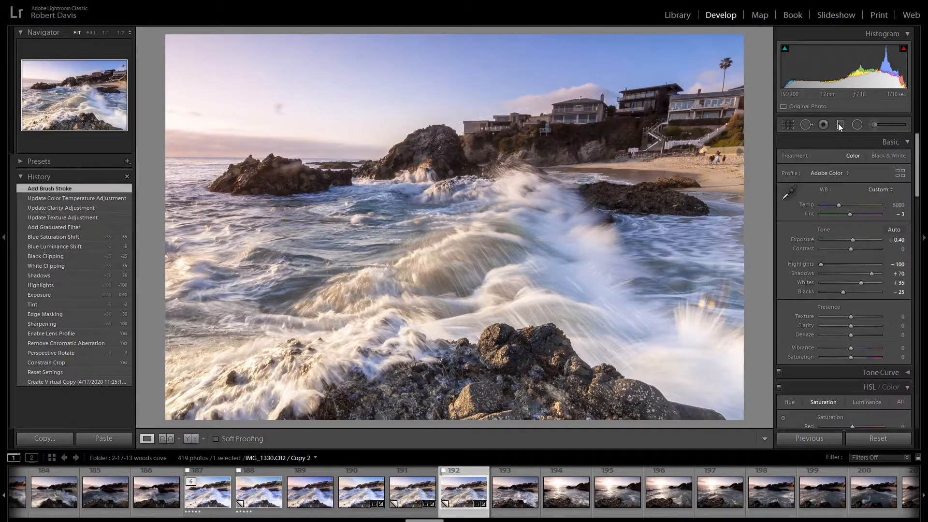
- Visualize spots with the Spot Removal tool in Heal mode and heal the large dust spot in the sky at size 77
{"action": "left_click", "coordinate": [807, 124]}
{"action": "key", "text": "a"}
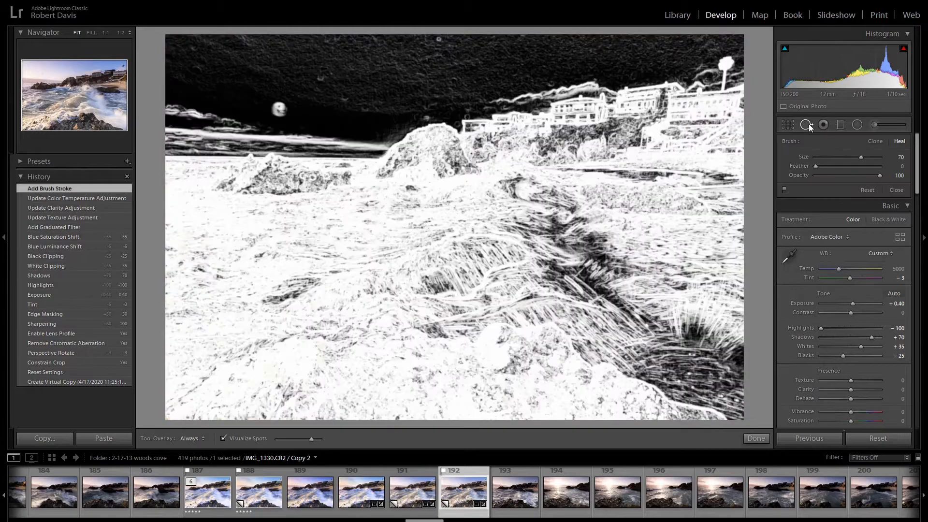
{"action": "scroll", "coordinate": [279, 110], "scroll_direction": "up", "scroll_amount": 3}
{"action": "left_click", "coordinate": [279, 110]}
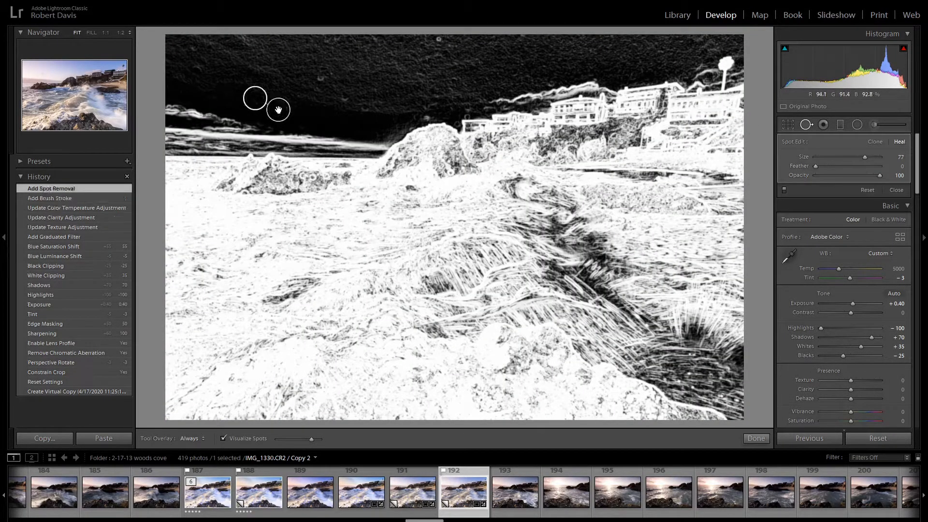
{"action": "left_click", "coordinate": [279, 110]}
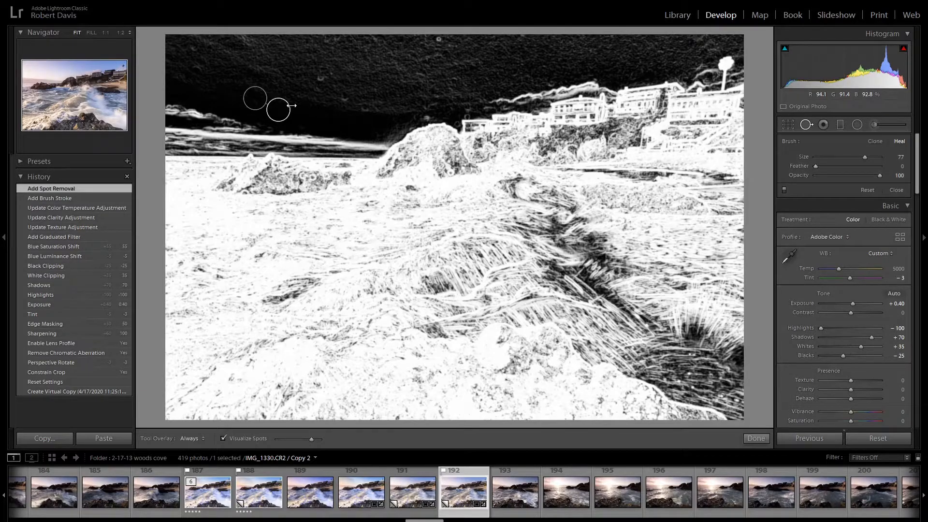
- Heal the dust spot near the upper edge of the sky at size 70 and move its source area closer
{"action": "scroll", "coordinate": [437, 41], "scroll_direction": "down", "scroll_amount": 3}
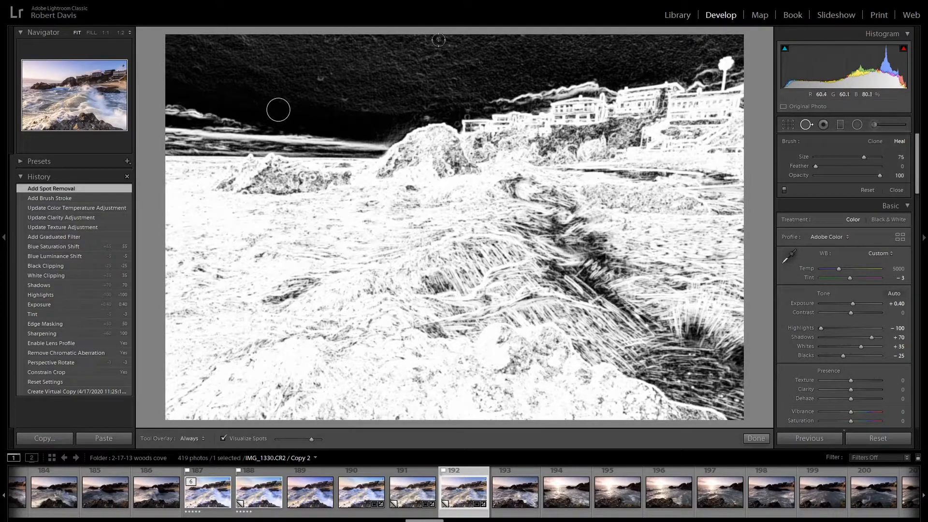
{"action": "left_click", "coordinate": [439, 42]}
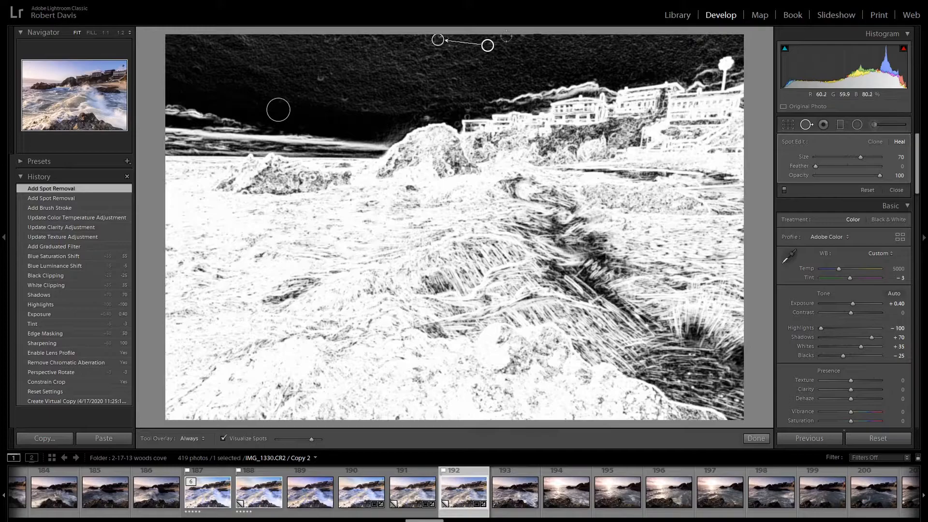
{"action": "left_click_drag", "start_coordinate": [487, 45], "coordinate": [468, 40]}
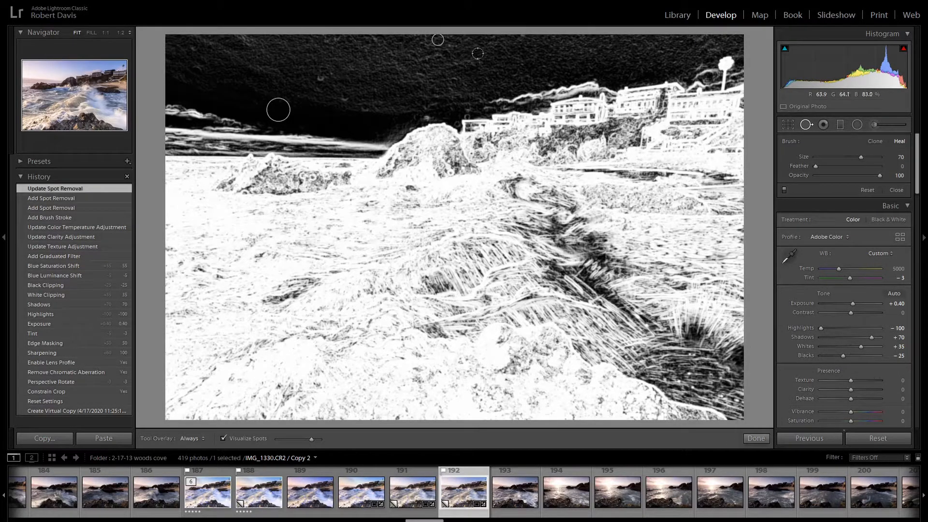
- Heal three more small dust spots in the sky above the rocks at size 70 and close Spot Removal
{"action": "left_click", "coordinate": [320, 76]}
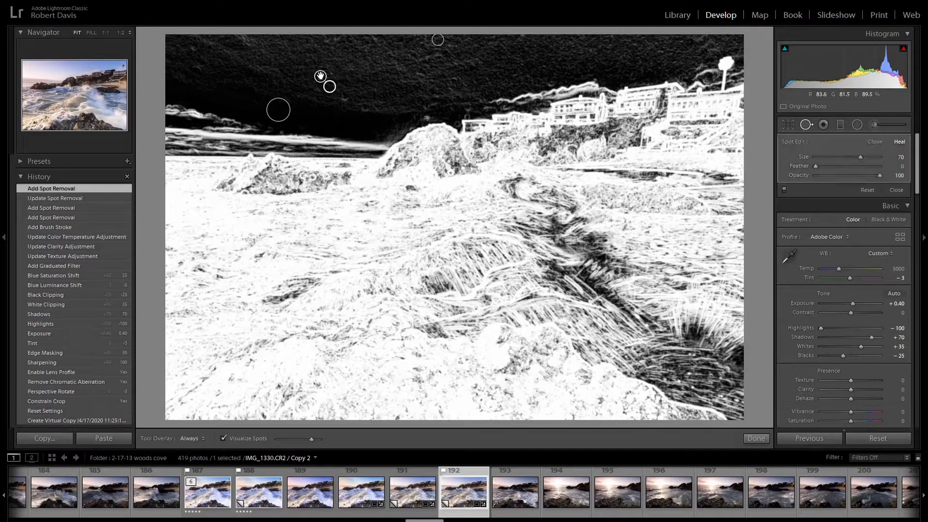
{"action": "left_click", "coordinate": [343, 96]}
{"action": "left_click", "coordinate": [365, 107]}
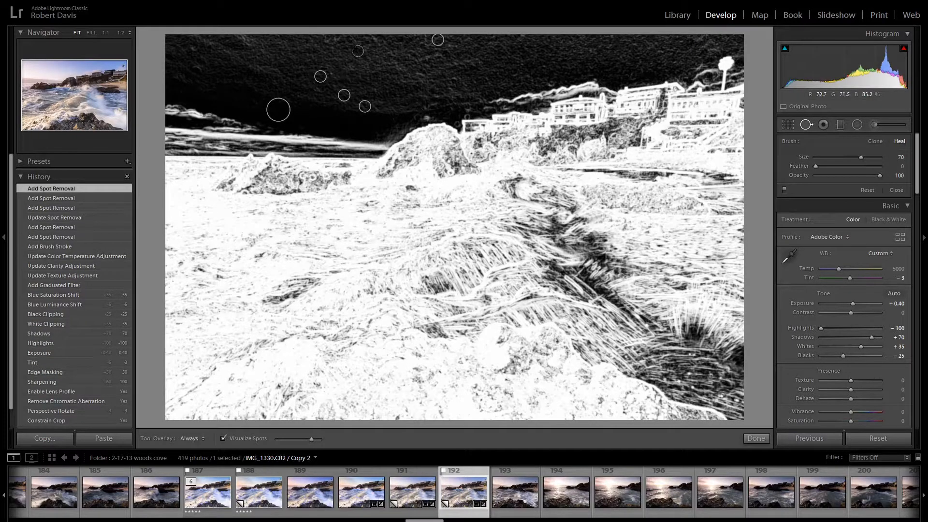
{"action": "left_click", "coordinate": [806, 124]}
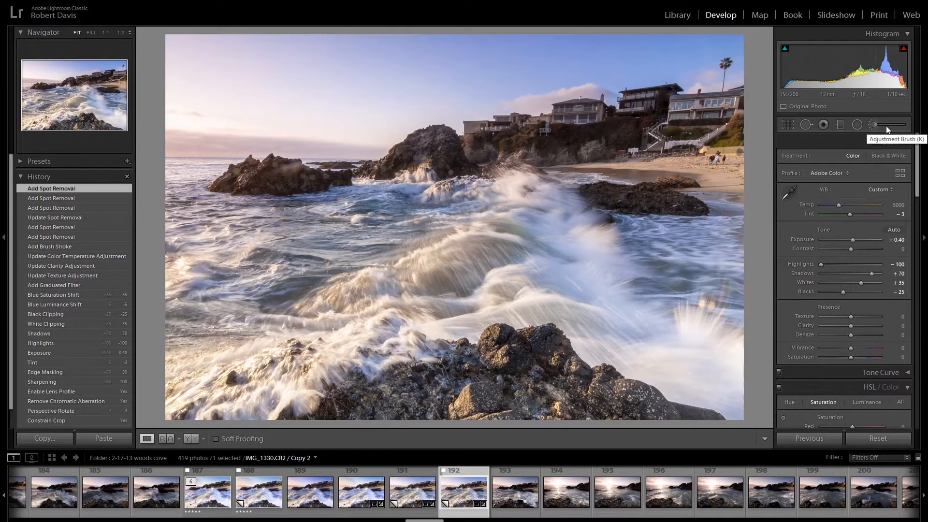
- Start a new adjustment brush with Texture and Clarity reset to 0
{"action": "left_click", "coordinate": [886, 127]}
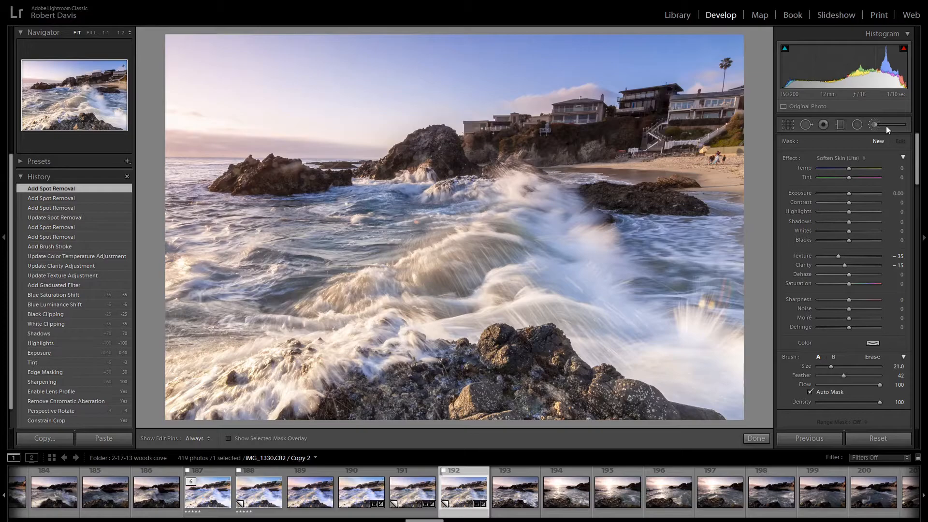
{"action": "double_click", "coordinate": [804, 265]}
{"action": "scroll", "coordinate": [302, 317], "scroll_direction": "up", "scroll_amount": 1}
- Paint the adjustment mask over the white water, from the foreground foam up the breaking wave and across to the splash
{"action": "key", "text": "h"}
{"action": "mouse_move", "coordinate": [198, 408]}
{"action": "left_mouse_down"}
{"action": "mouse_move", "coordinate": [347, 322]}
{"action": "mouse_move", "coordinate": [265, 373]}
{"action": "left_mouse_up"}
{"action": "scroll", "coordinate": [266, 372], "scroll_direction": "up", "scroll_amount": 5}
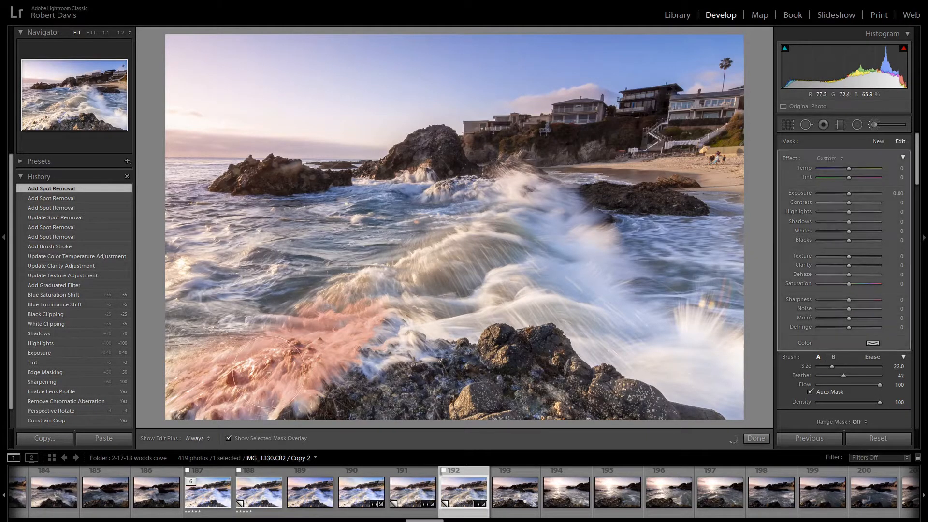
{"action": "mouse_move", "coordinate": [333, 379]}
{"action": "left_mouse_down"}
{"action": "mouse_move", "coordinate": [406, 295]}
{"action": "mouse_move", "coordinate": [346, 353]}
{"action": "mouse_move", "coordinate": [447, 293]}
{"action": "mouse_move", "coordinate": [517, 215]}
{"action": "mouse_move", "coordinate": [466, 205]}
{"action": "mouse_move", "coordinate": [677, 334]}
{"action": "mouse_move", "coordinate": [722, 376]}
{"action": "mouse_move", "coordinate": [647, 358]}
{"action": "mouse_move", "coordinate": [587, 309]}
{"action": "mouse_move", "coordinate": [447, 259]}
{"action": "mouse_move", "coordinate": [466, 220]}
{"action": "left_mouse_up"}
{"action": "scroll", "coordinate": [578, 238], "scroll_direction": "down", "scroll_amount": 4}
{"action": "key", "text": "h"}
{"action": "mouse_move", "coordinate": [708, 333]}
{"action": "left_mouse_down"}
{"action": "mouse_move", "coordinate": [741, 371]}
{"action": "mouse_move", "coordinate": [599, 341]}
{"action": "mouse_move", "coordinate": [586, 329]}
{"action": "mouse_move", "coordinate": [619, 310]}
{"action": "left_mouse_up"}
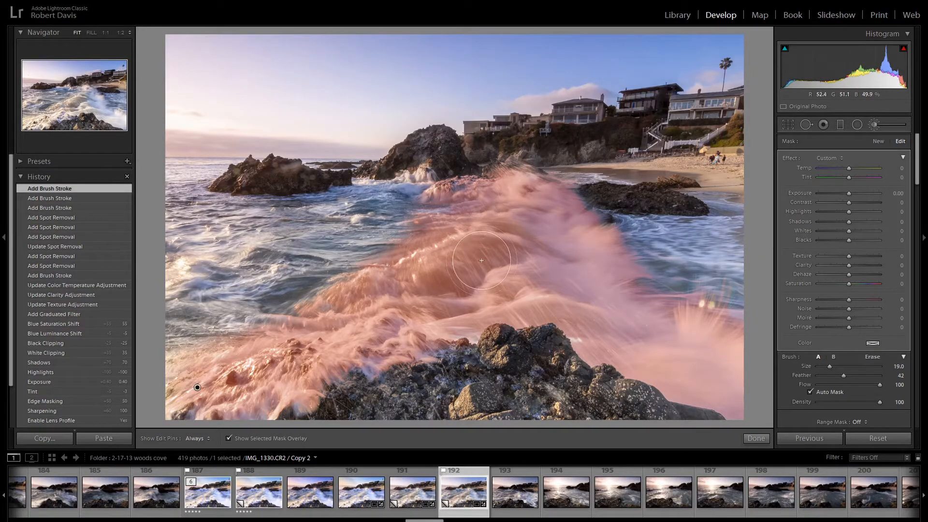
- Hide the mask overlay and brighten the masked white water by setting its Exposure to 0.20
{"action": "key", "text": "o"}
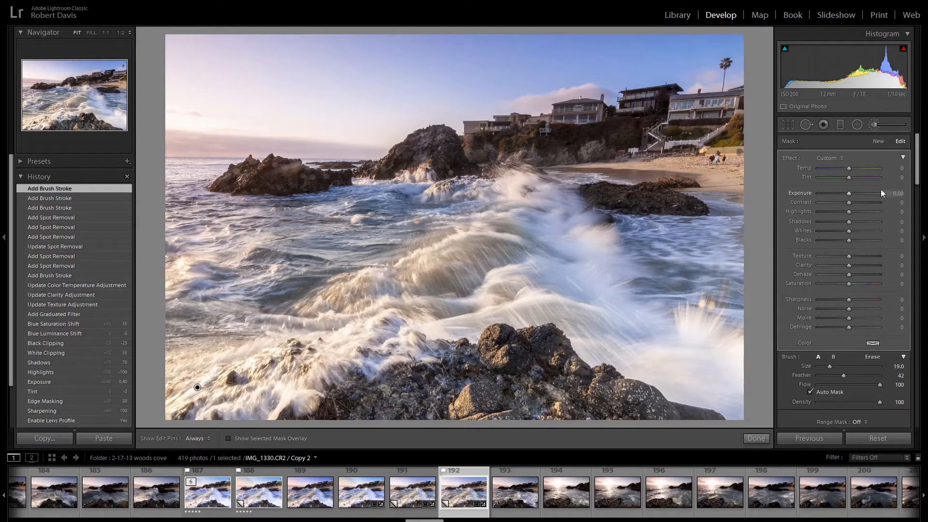
{"action": "key", "text": "Up"}
{"action": "key", "text": "Up"}
{"action": "key", "text": "Up"}
{"action": "key", "text": "Down"}
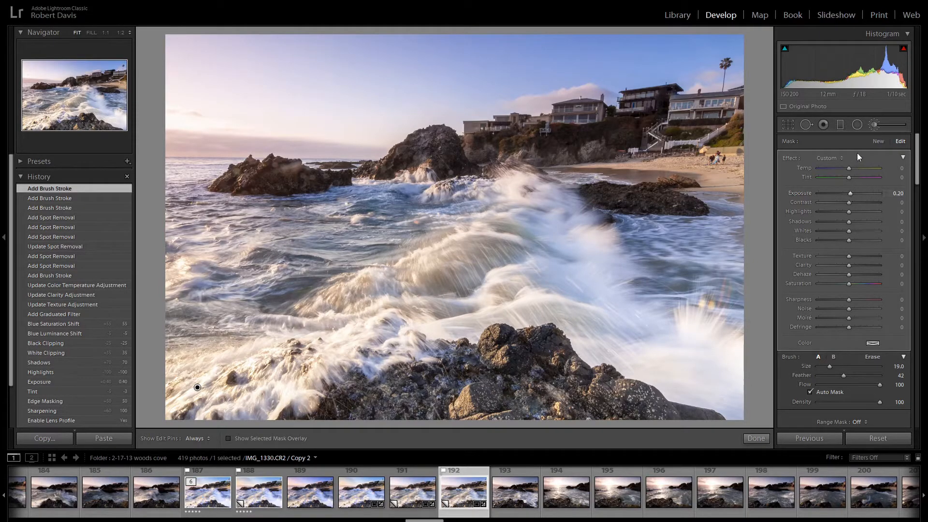
- Create a second adjustment brush mask and paint it over the foreground rocks with the mask overlay shown
{"action": "left_click", "coordinate": [877, 141]}
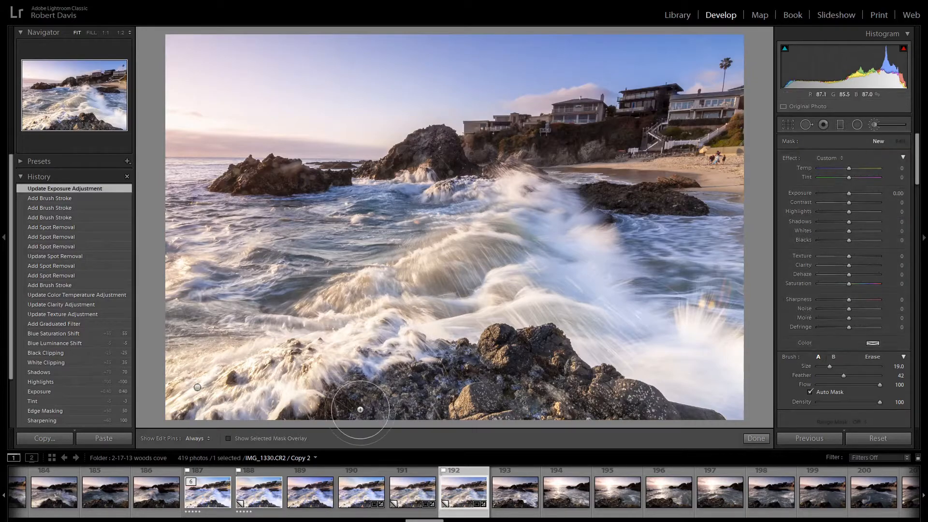
{"action": "mouse_move", "coordinate": [317, 414]}
{"action": "left_mouse_down"}
{"action": "mouse_move", "coordinate": [535, 354]}
{"action": "mouse_move", "coordinate": [603, 383]}
{"action": "mouse_move", "coordinate": [652, 425]}
{"action": "mouse_move", "coordinate": [694, 431]}
{"action": "left_mouse_up"}
{"action": "key", "text": "o"}
{"action": "mouse_move", "coordinate": [520, 405]}
{"action": "left_mouse_down"}
{"action": "mouse_move", "coordinate": [420, 416]}
{"action": "mouse_move", "coordinate": [553, 397]}
{"action": "mouse_move", "coordinate": [434, 414]}
{"action": "mouse_move", "coordinate": [507, 393]}
{"action": "left_mouse_up"}
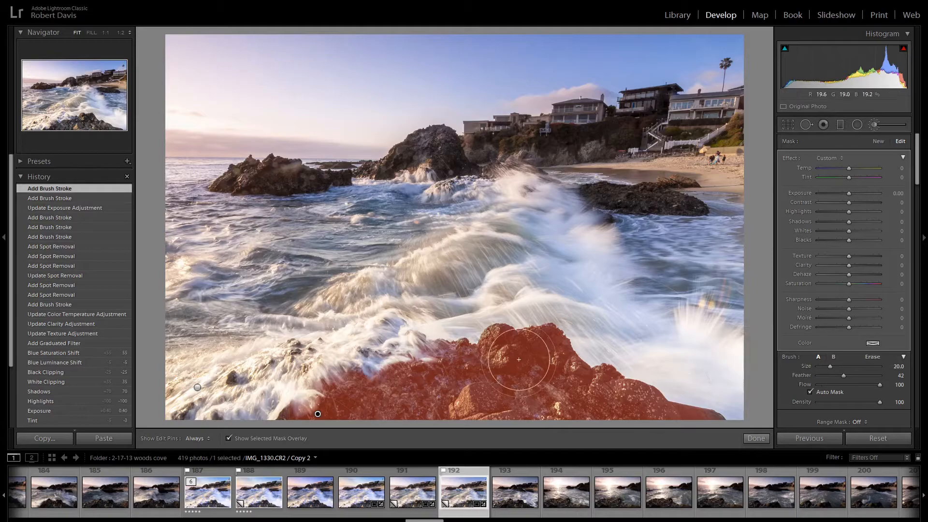
- Set the foreground rock mask's Blacks to -7 and Texture to 35, and close the adjustment brush
{"action": "key", "text": "o"}
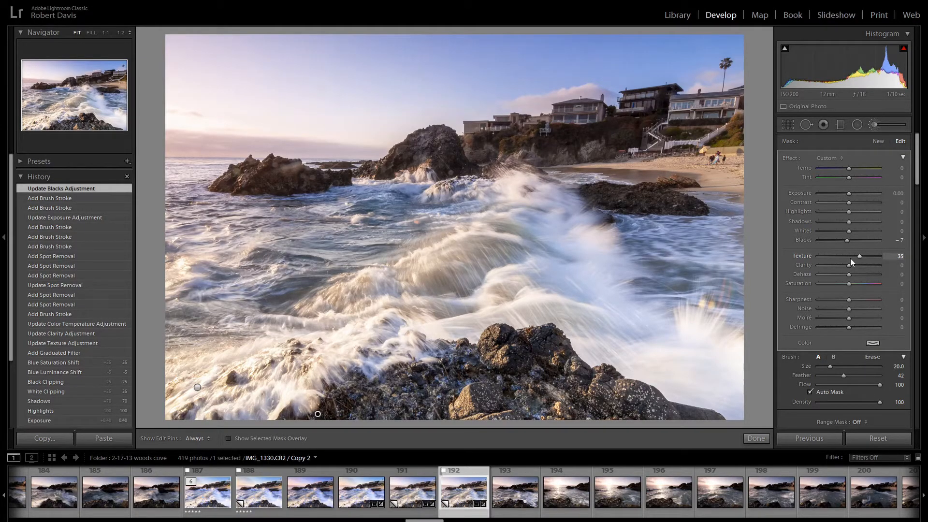
{"action": "left_click", "coordinate": [877, 125]}
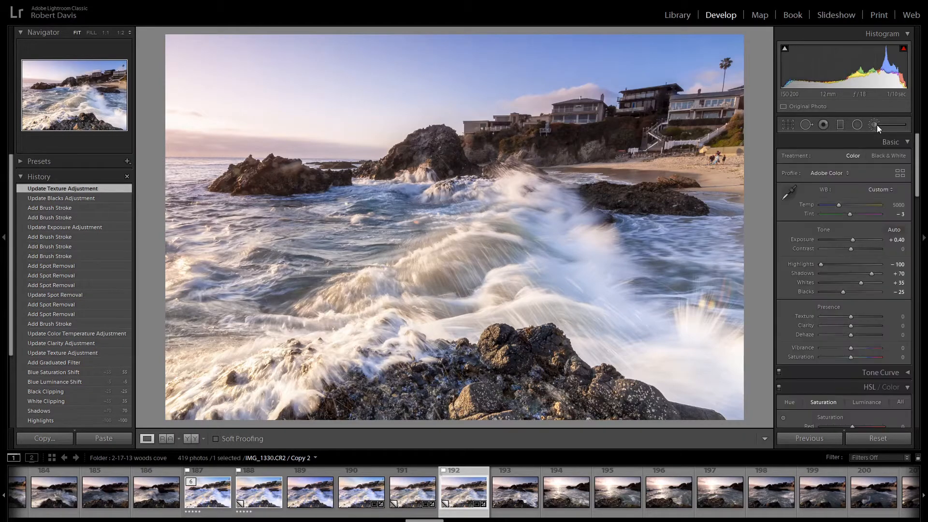